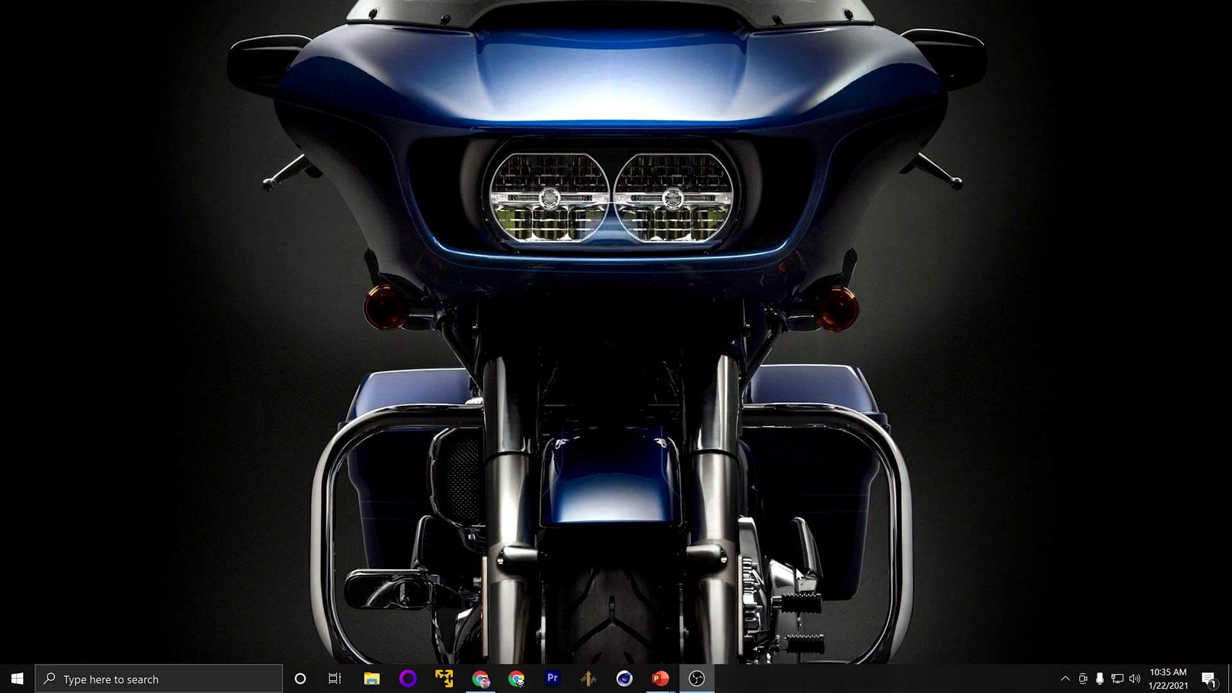
# Open Task Manager from the taskbar in full view and show the Startup apps list.
pyautogui.rightClick(806, 684)
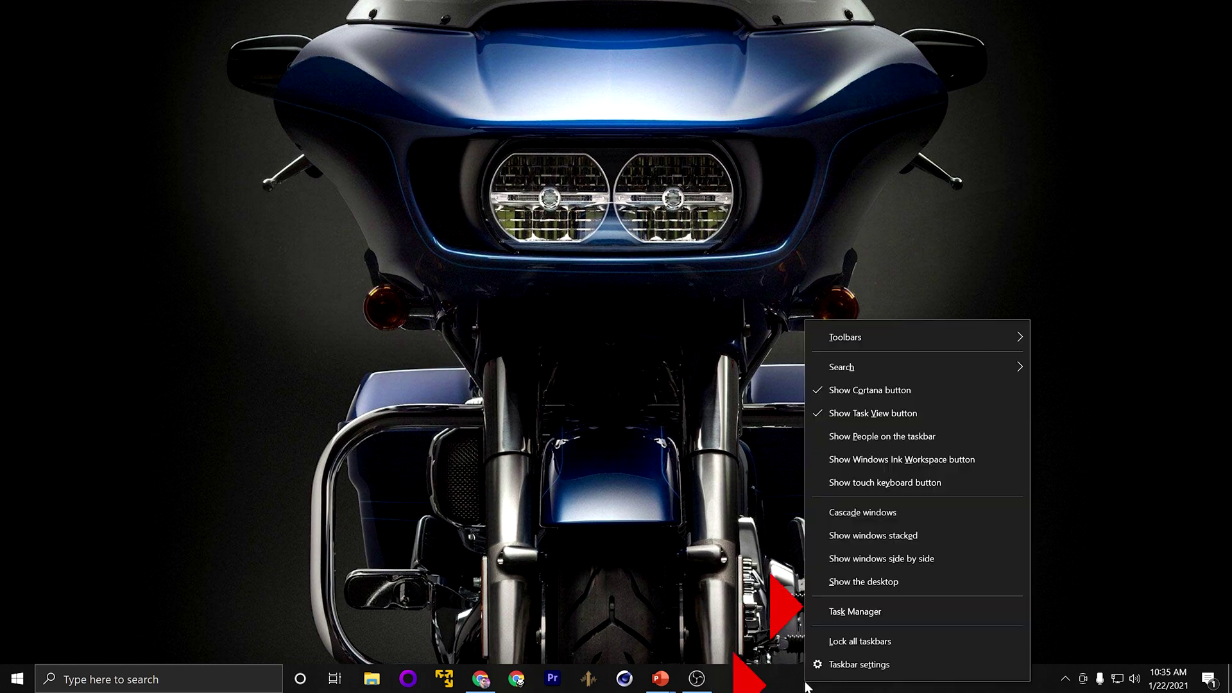
pyautogui.click(907, 613)
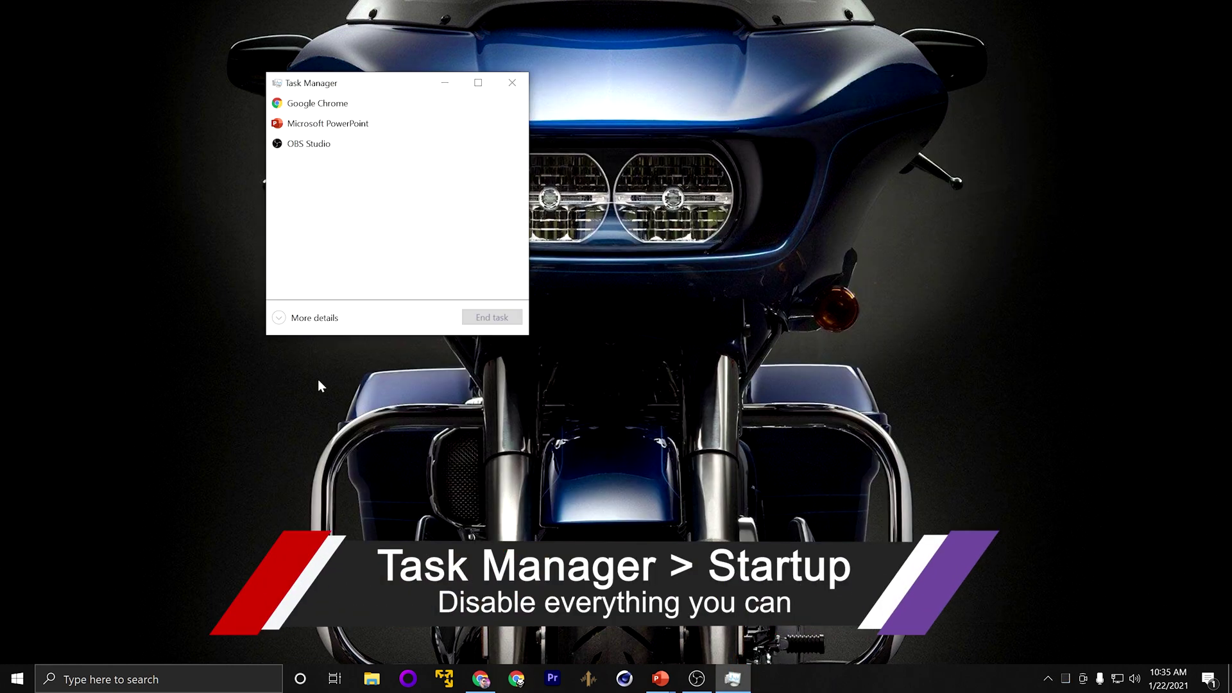
pyautogui.click(302, 319)
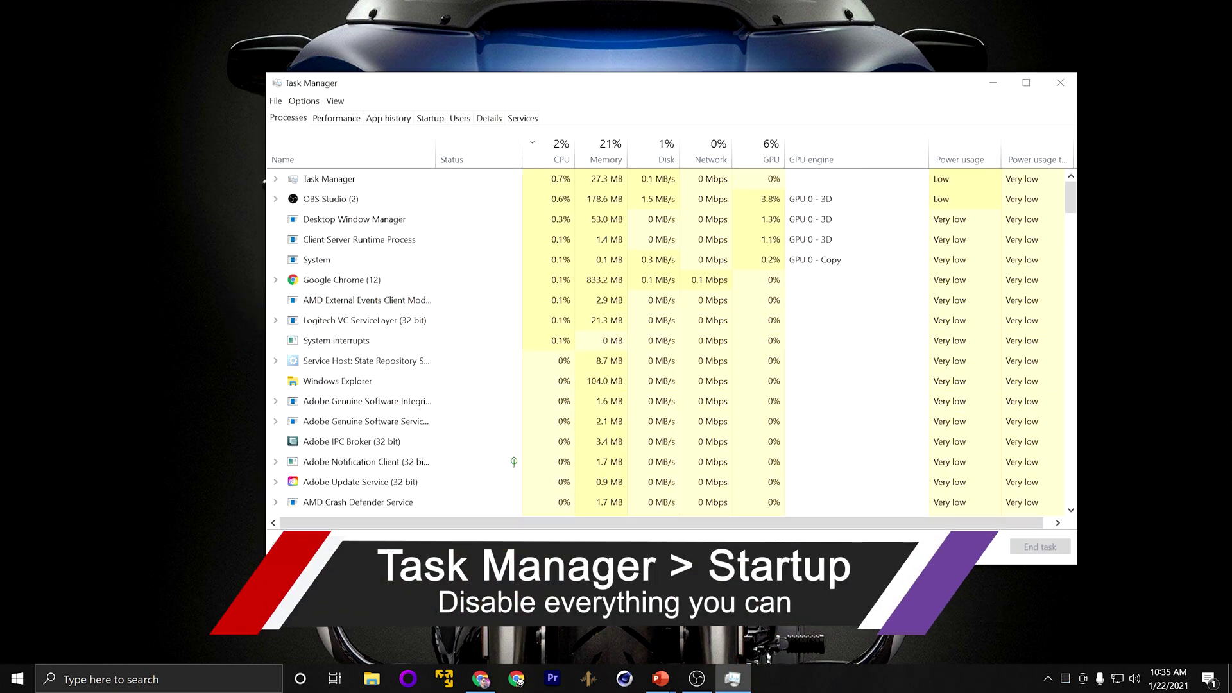
pyautogui.click(429, 122)
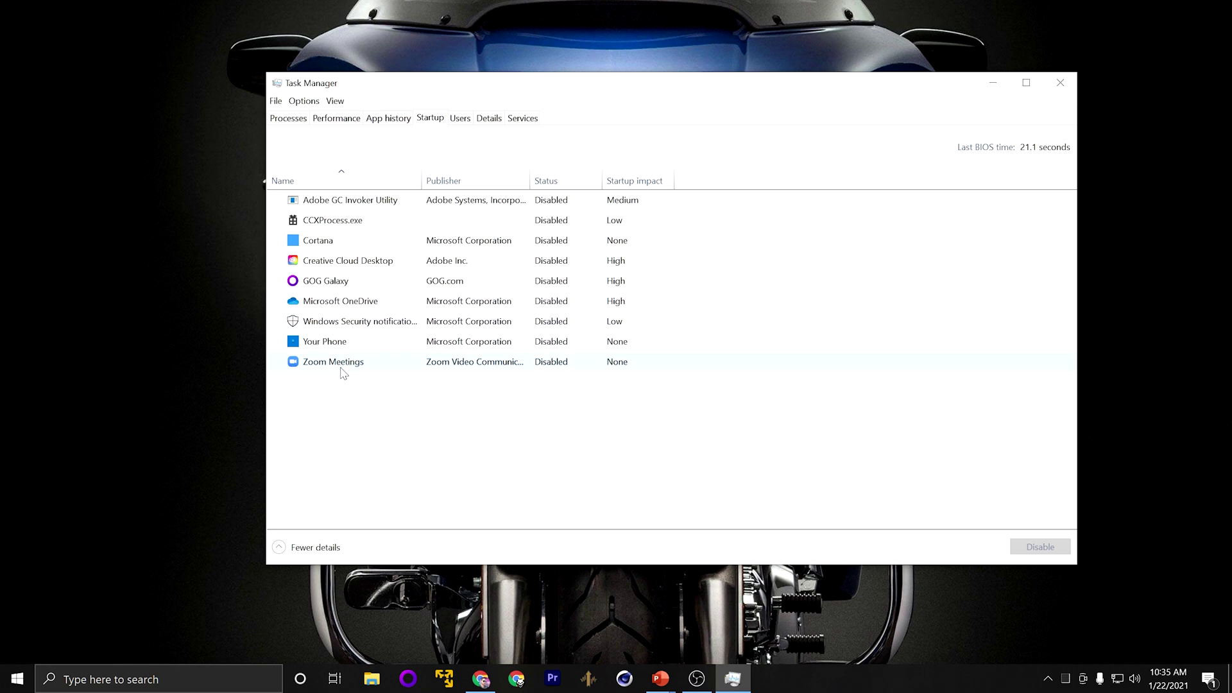
# Disable the startup entries, including Adobe GC Invoker Utility, so every app reads Disabled.
pyautogui.rightClick(371, 260)
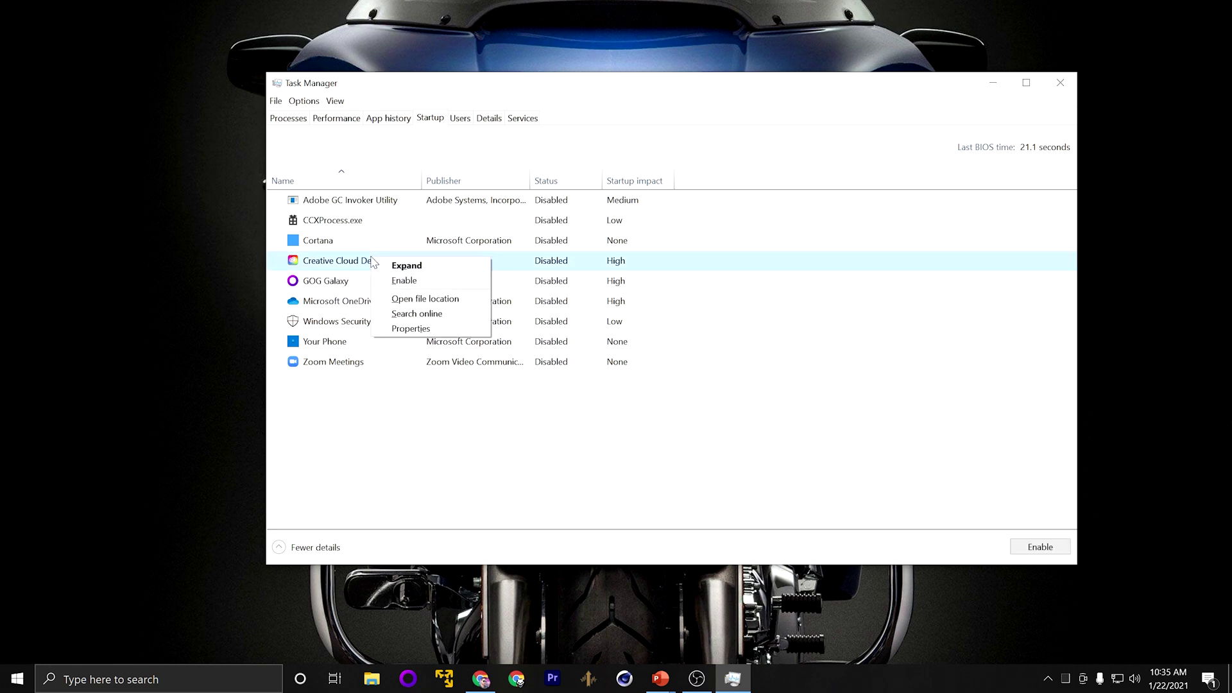
pyautogui.click(424, 419)
pyautogui.click(348, 222)
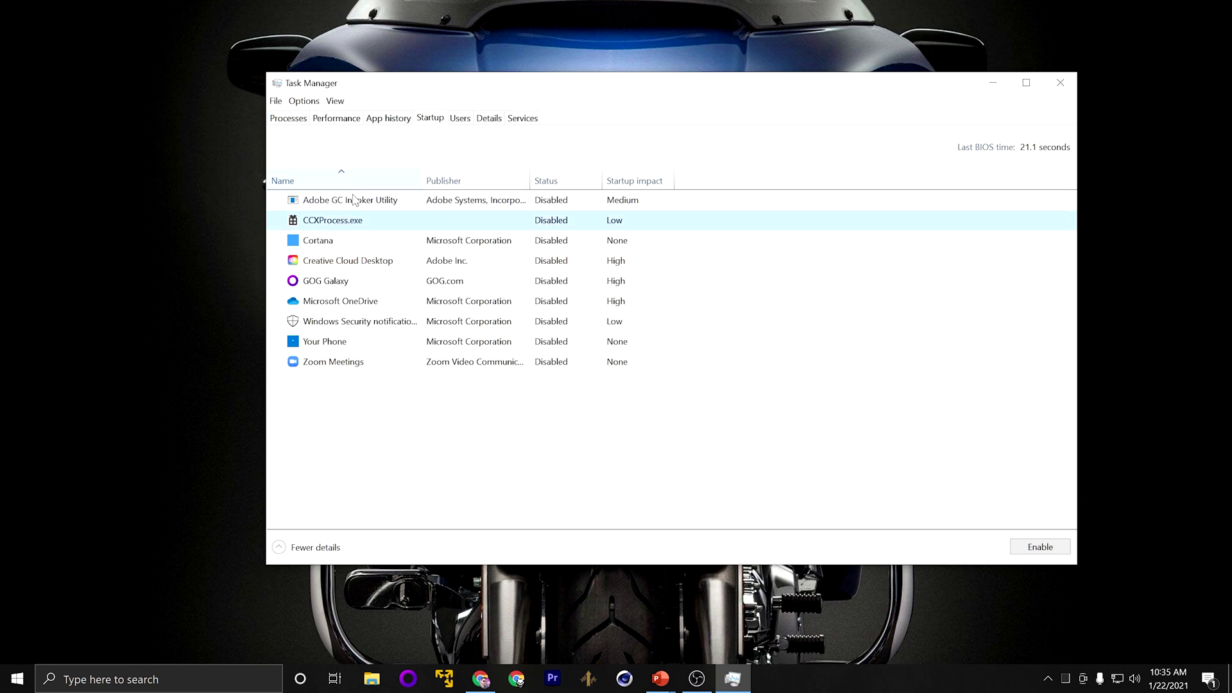
pyautogui.click(353, 199)
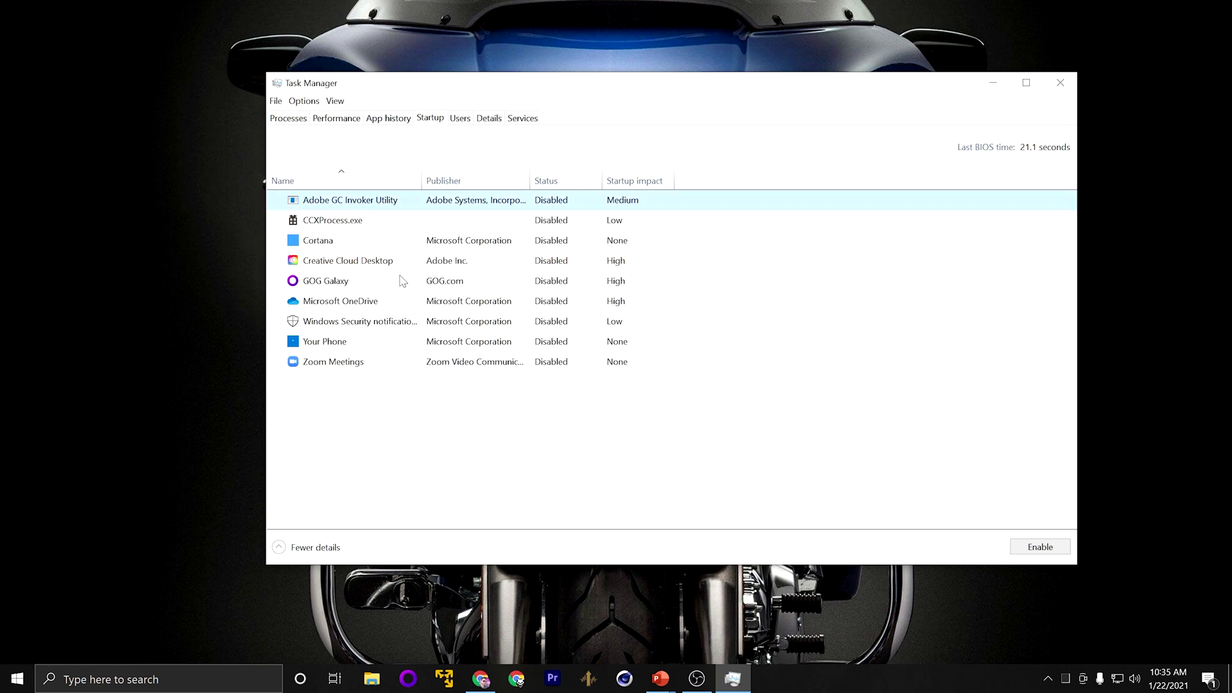
pyautogui.click(324, 282)
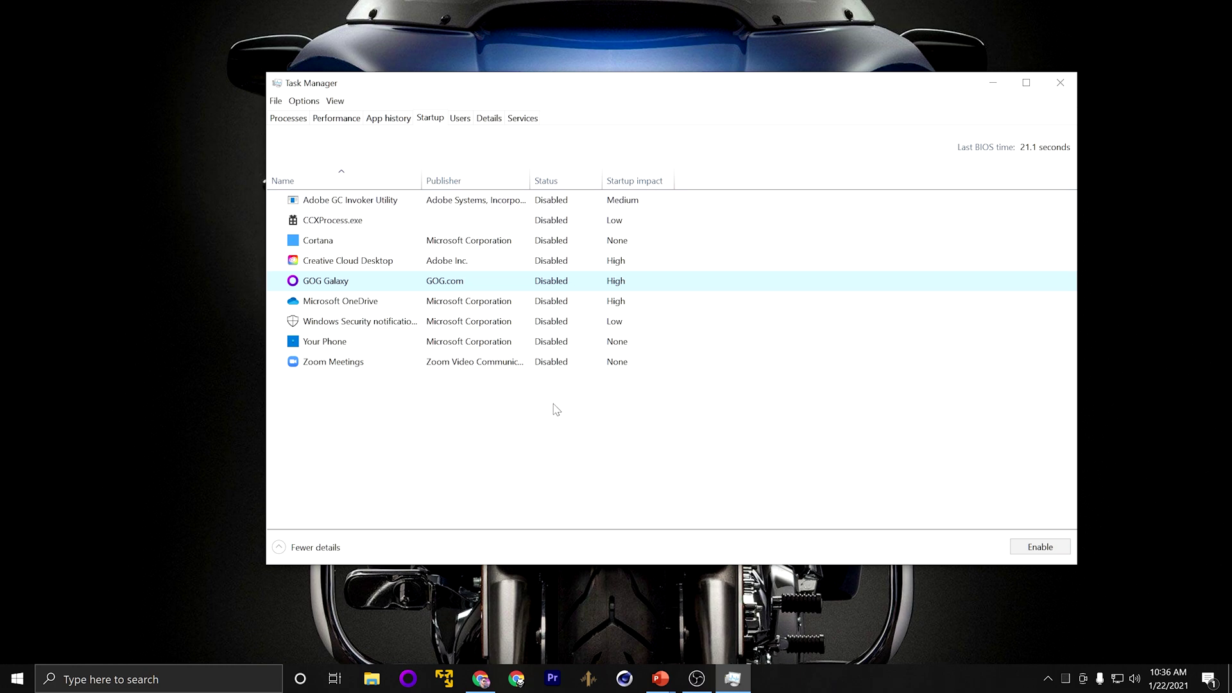
pyautogui.rightClick(550, 200)
pyautogui.click(584, 207)
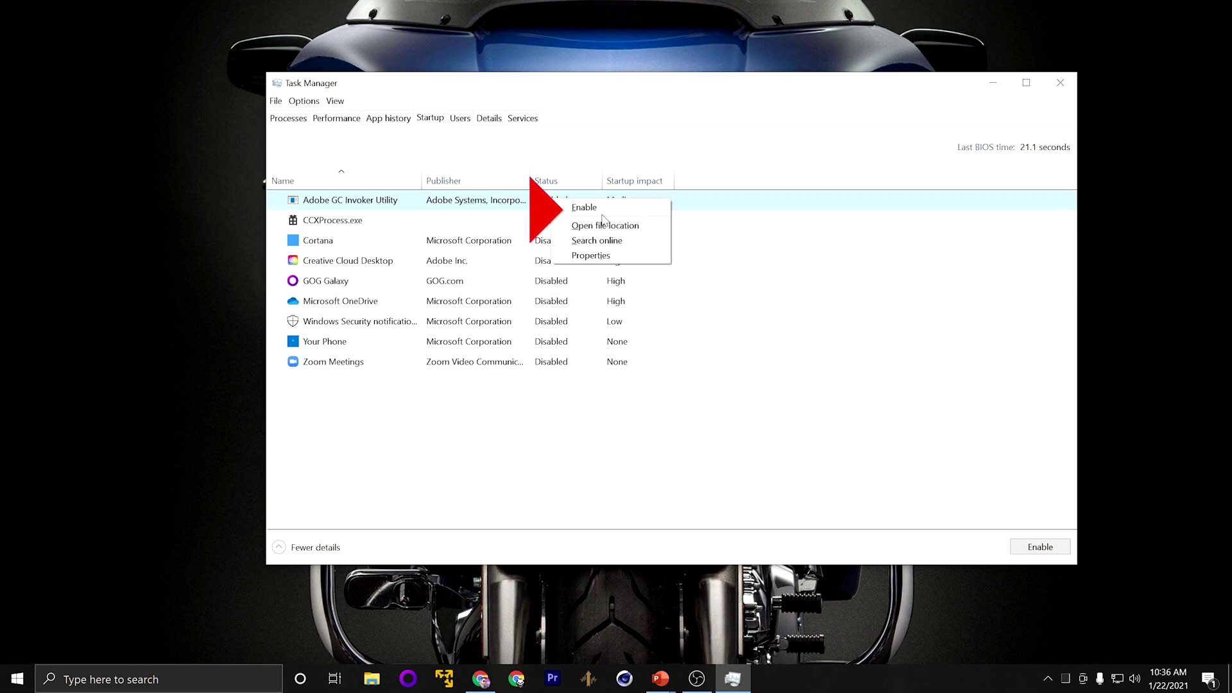
pyautogui.rightClick(563, 206)
pyautogui.click(650, 217)
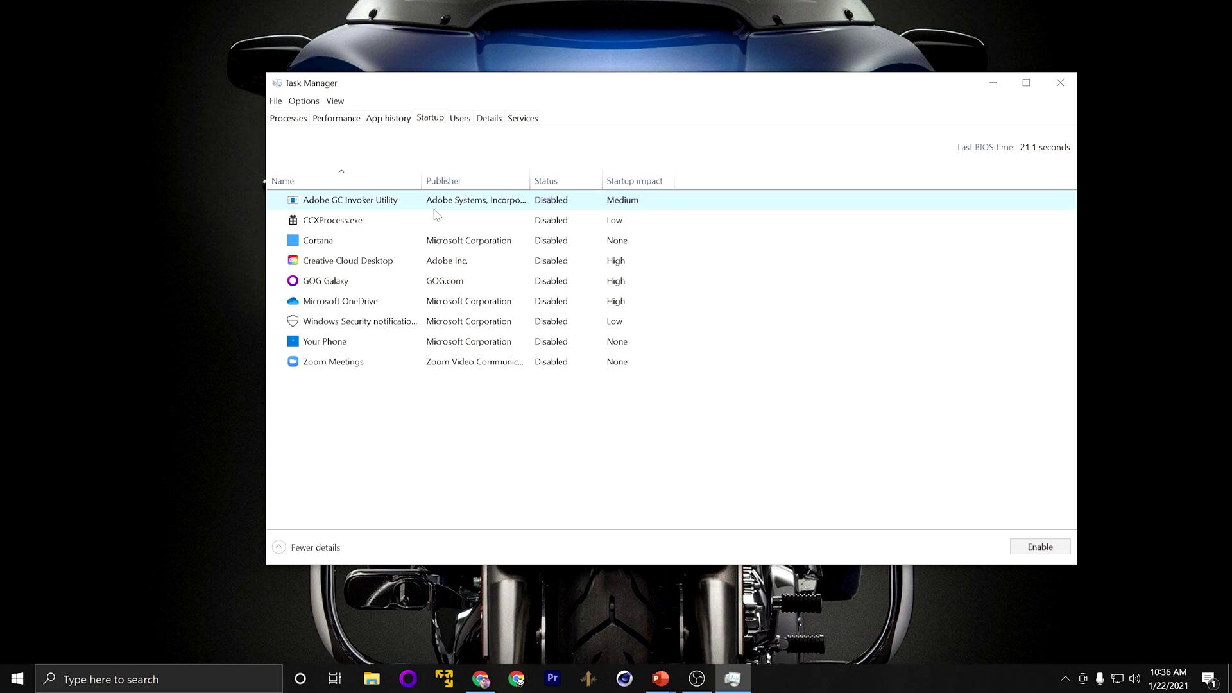
pyautogui.click(523, 118)
# Open the Services console from the WSearch service entry and select Windows Search.
pyautogui.scroll(-20, 449, 453)
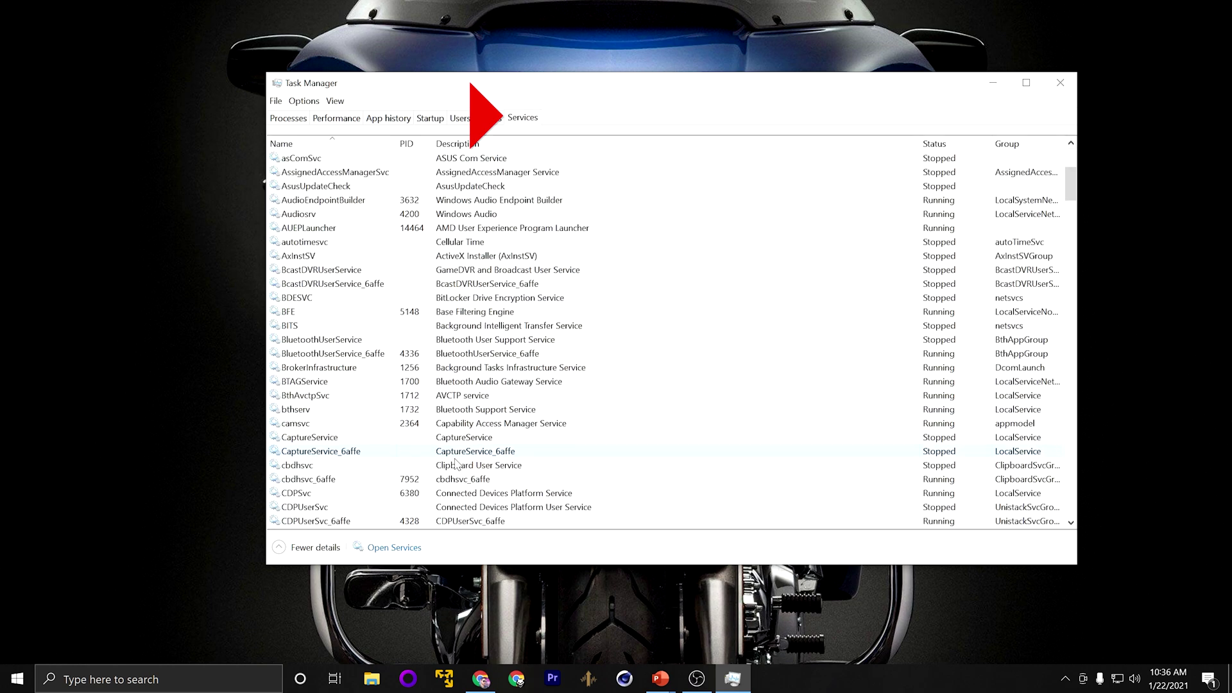
pyautogui.scroll(-20, 520, 456)
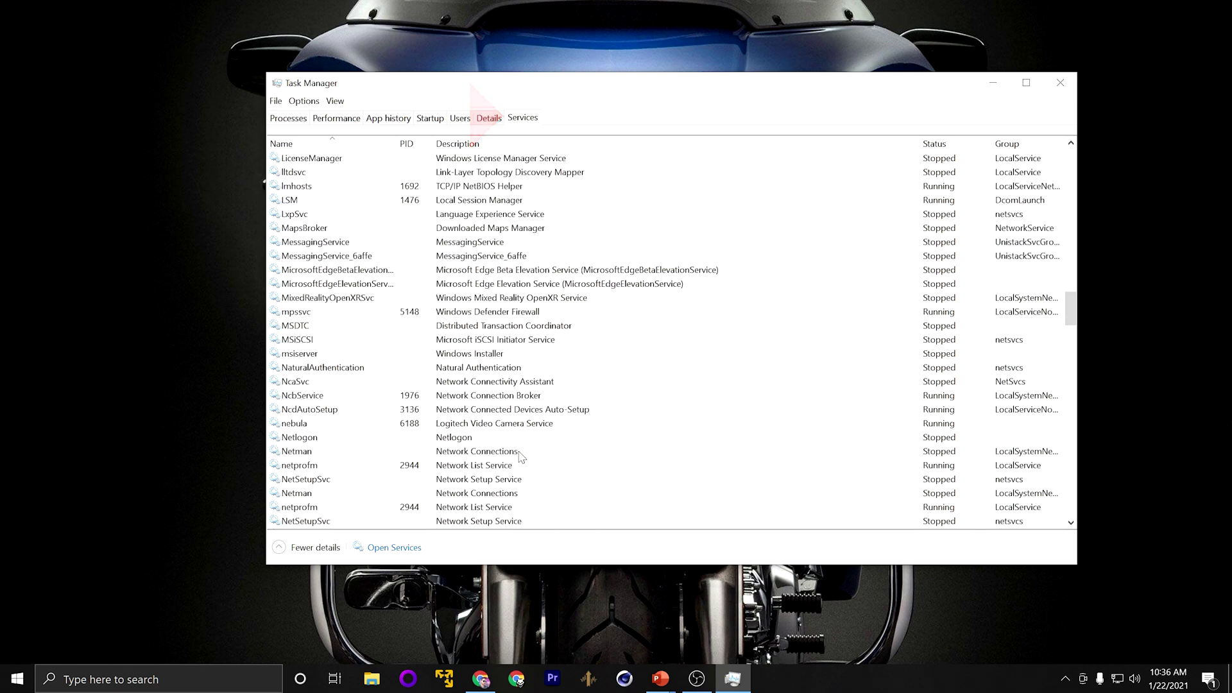
pyautogui.scroll(-20, 519, 457)
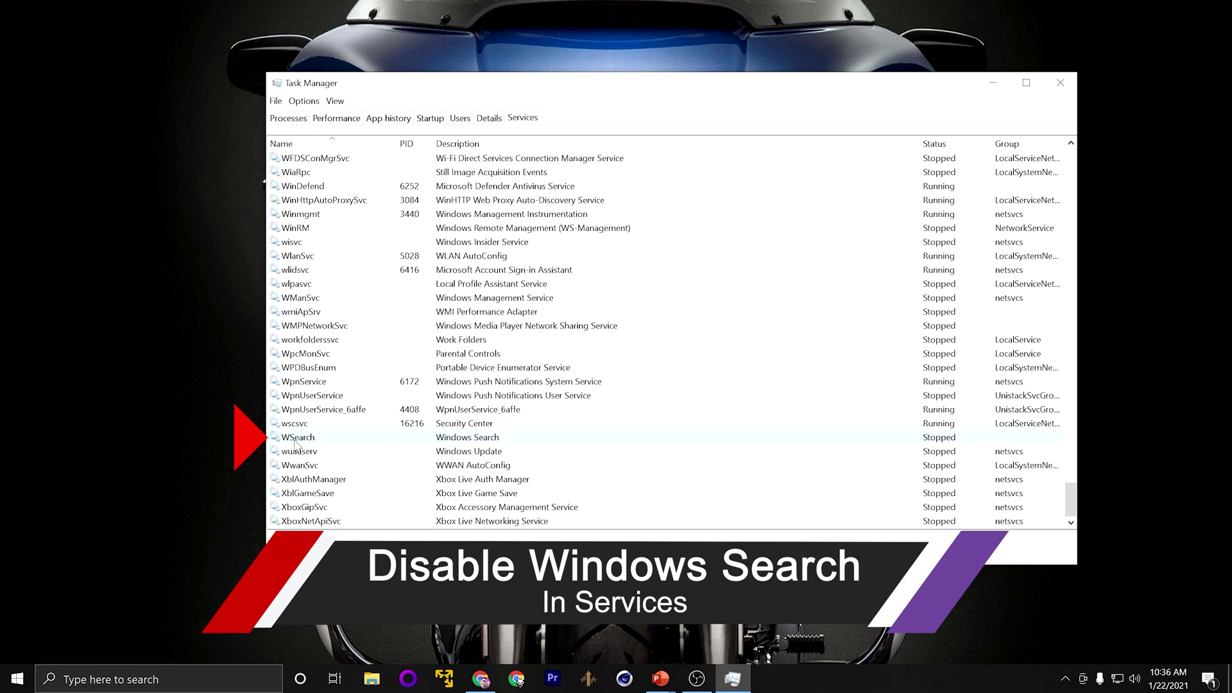
pyautogui.rightClick(315, 441)
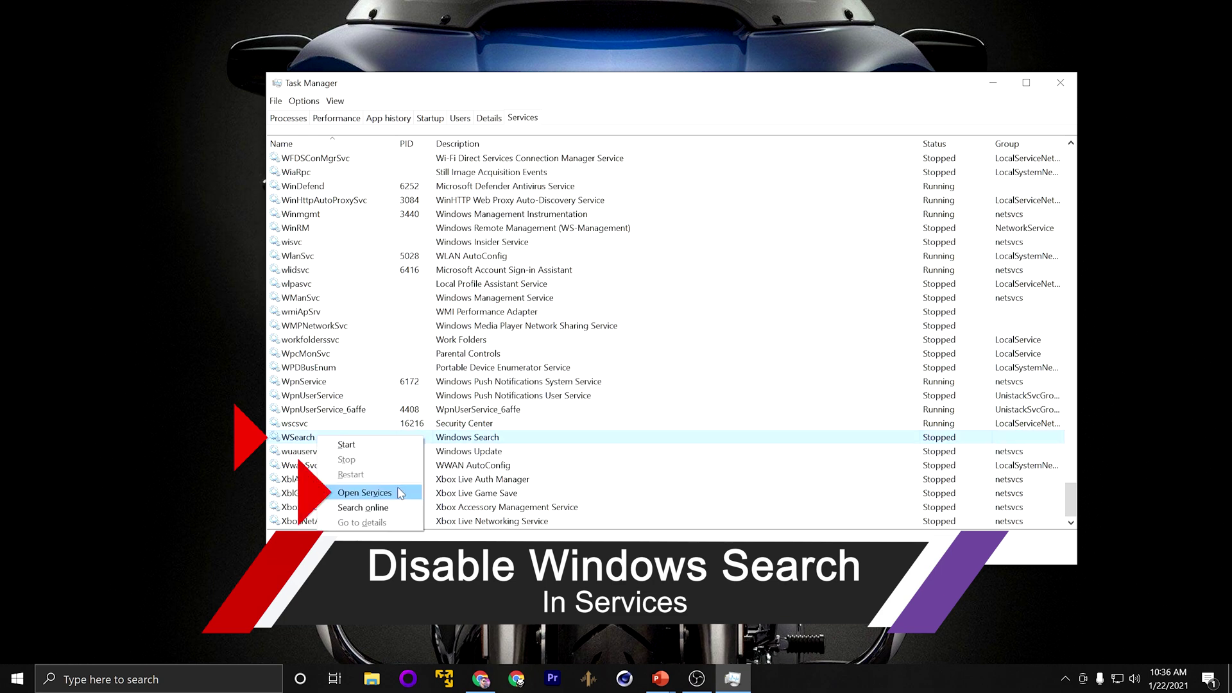
pyautogui.click(365, 493)
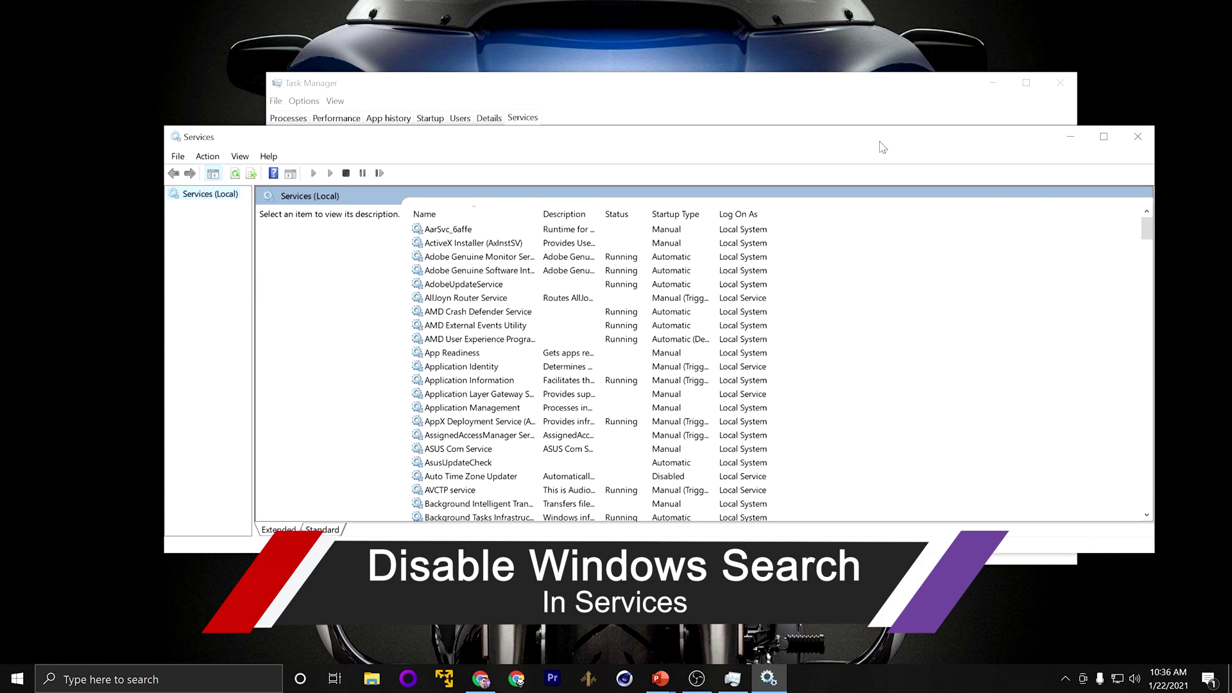
pyautogui.scroll(-20, 594, 392)
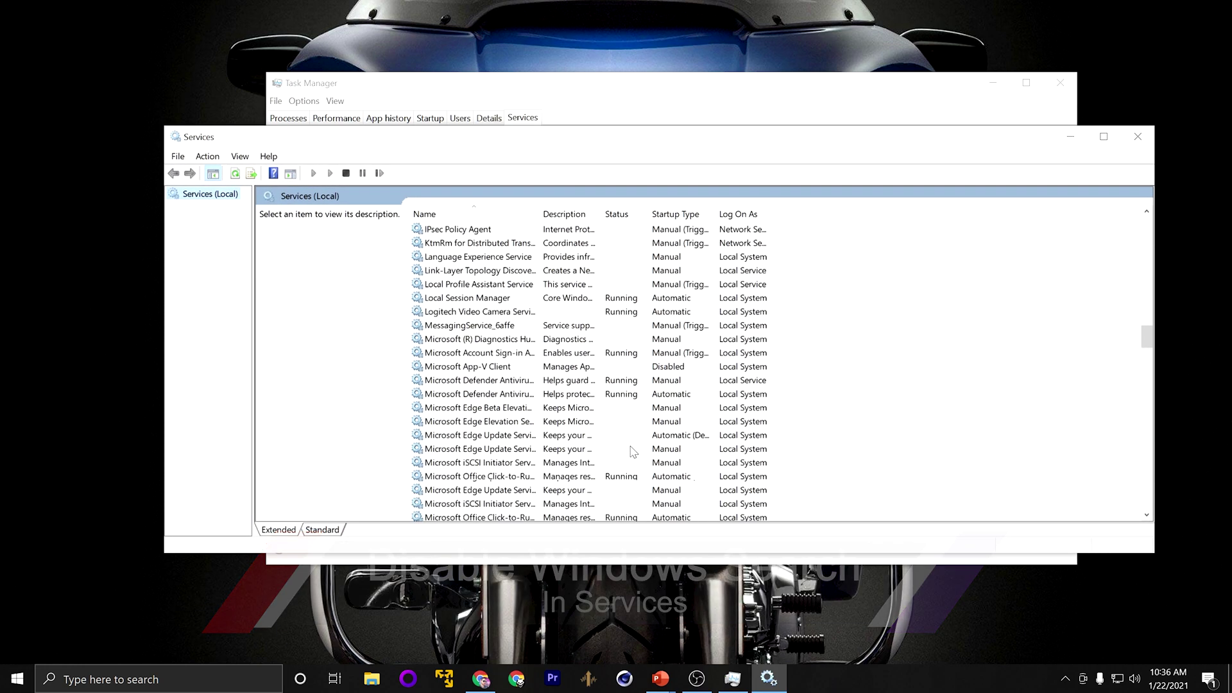
pyautogui.scroll(-20, 606, 438)
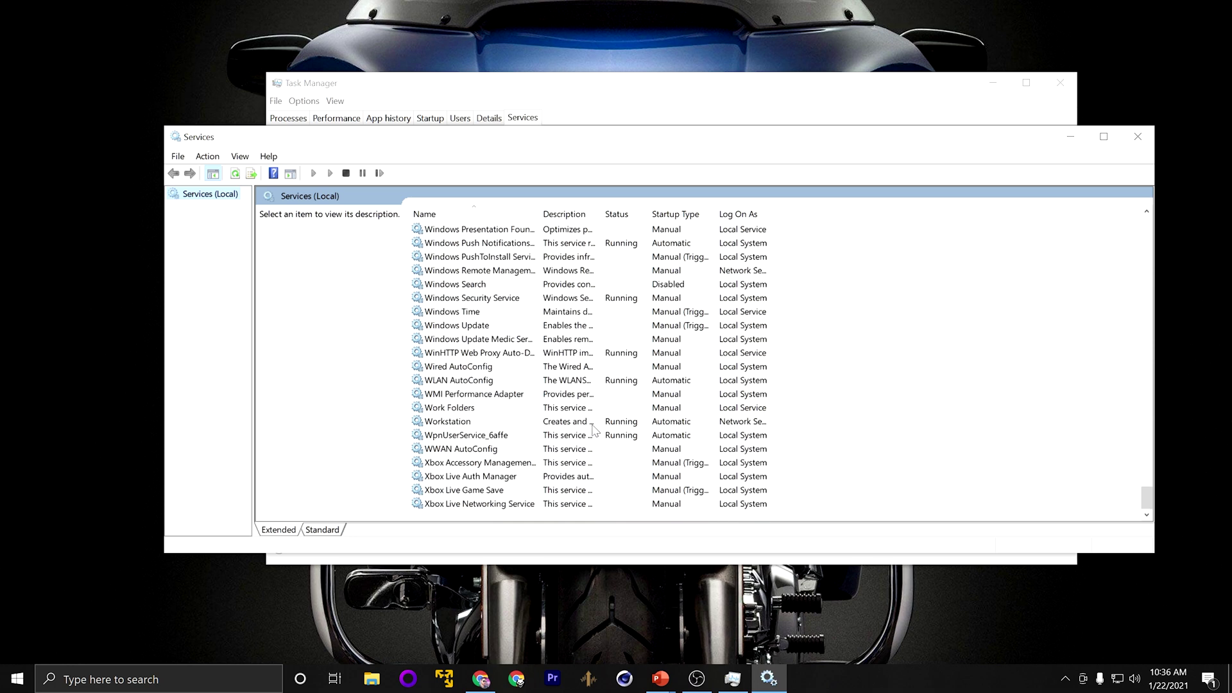
pyautogui.click(456, 285)
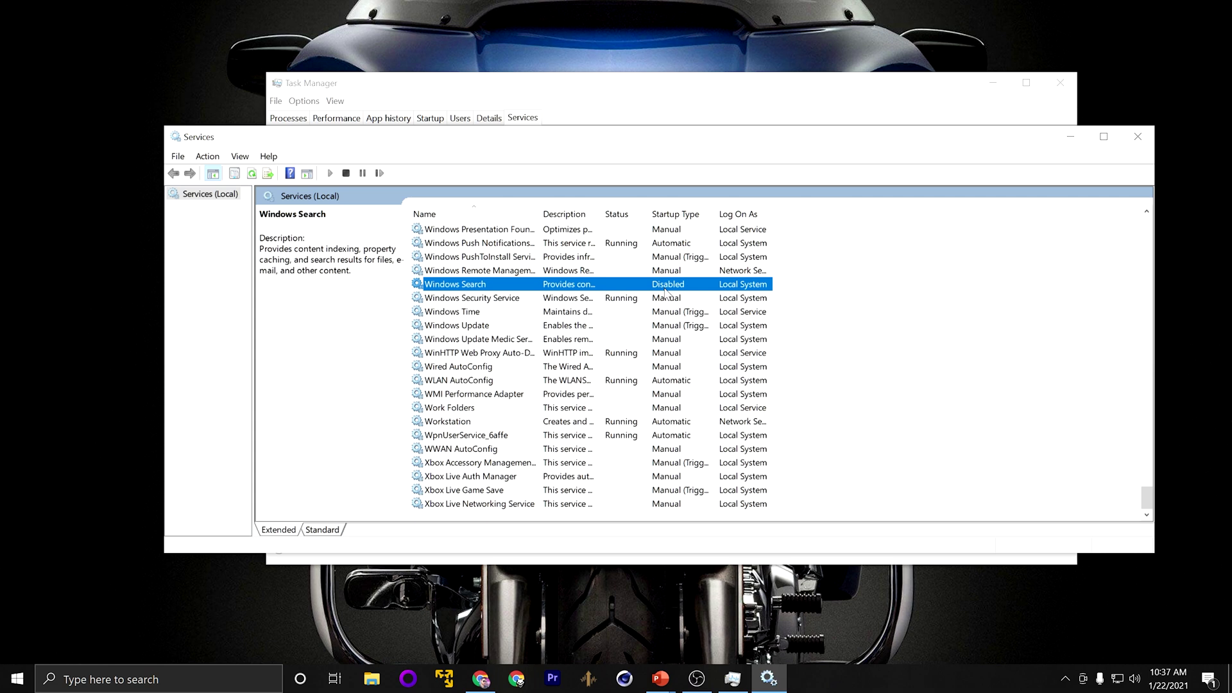
# Set Windows Search's startup type to Disabled and apply it, then close Services and Task Manager.
pyautogui.rightClick(665, 292)
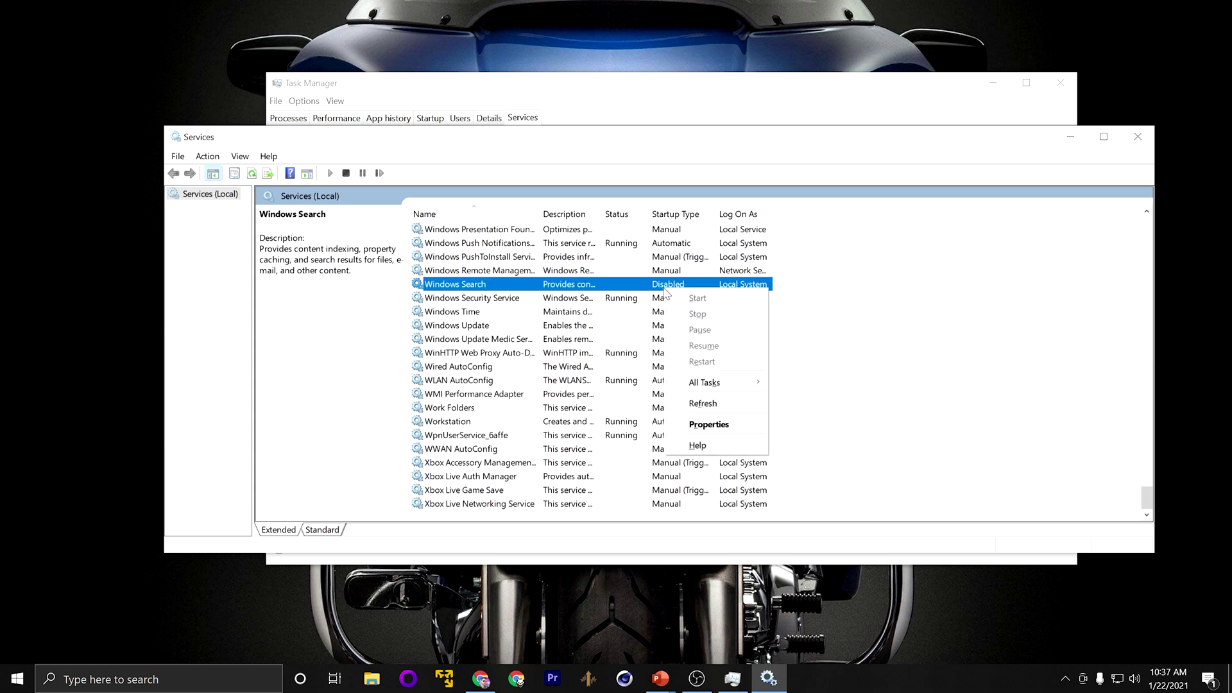
pyautogui.click(732, 425)
pyautogui.click(630, 337)
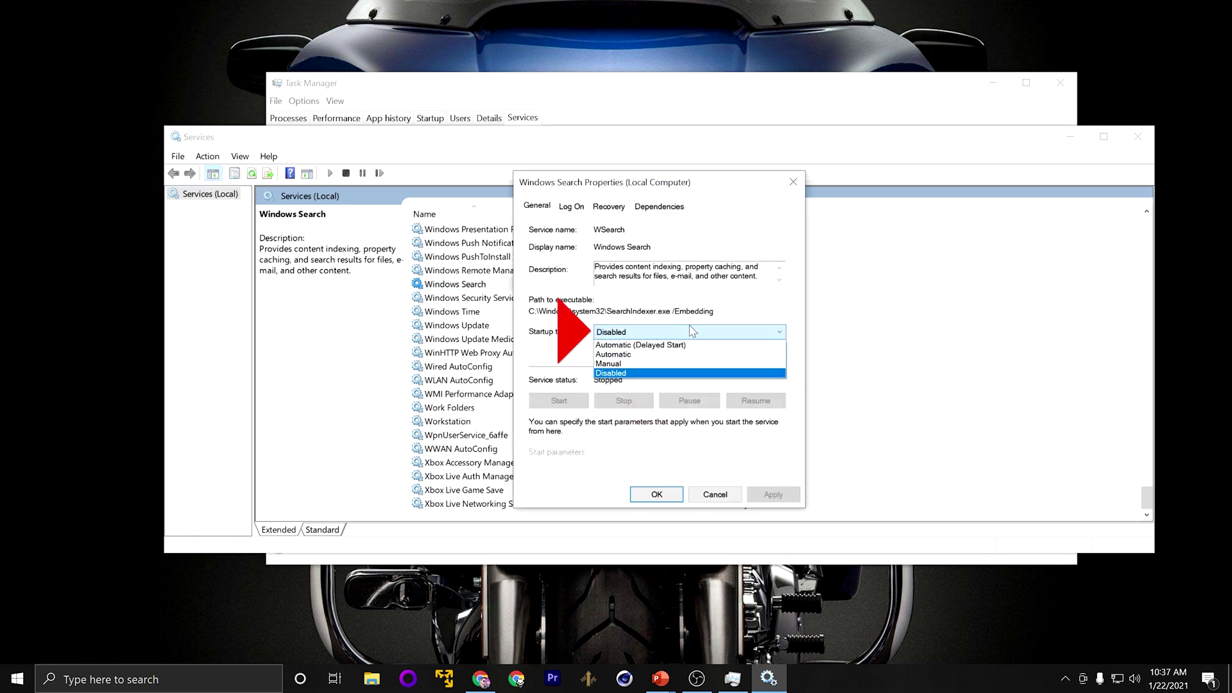
pyautogui.click(615, 374)
pyautogui.click(774, 495)
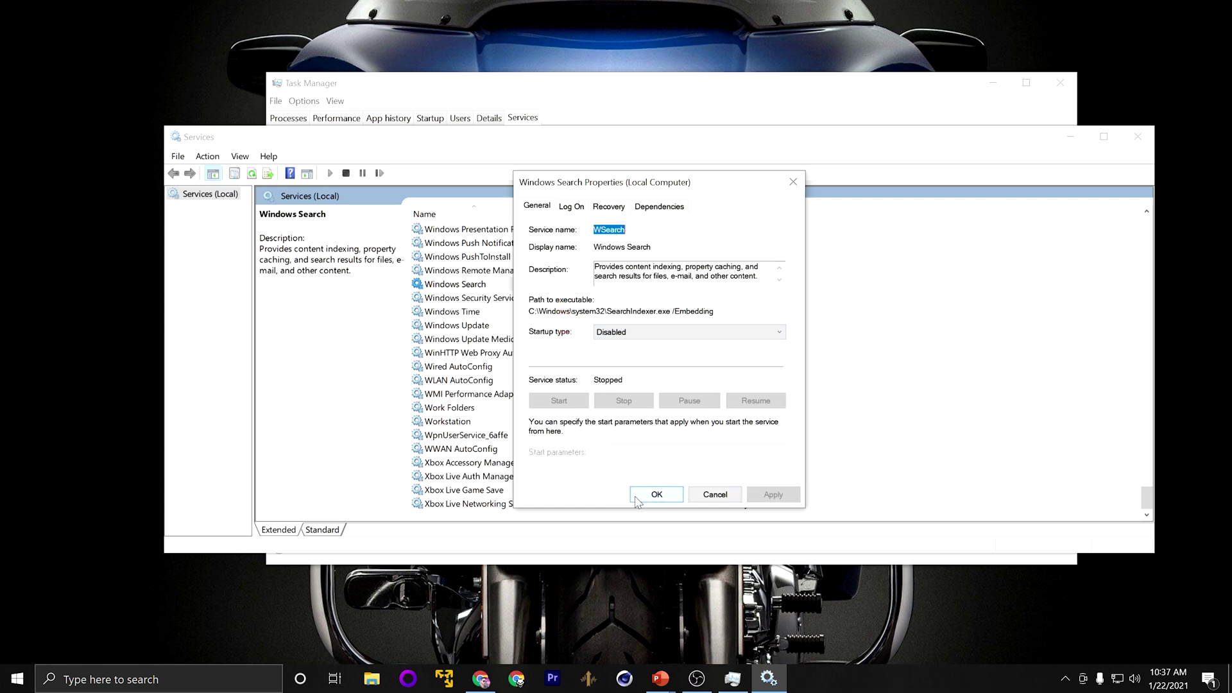
pyautogui.click(655, 495)
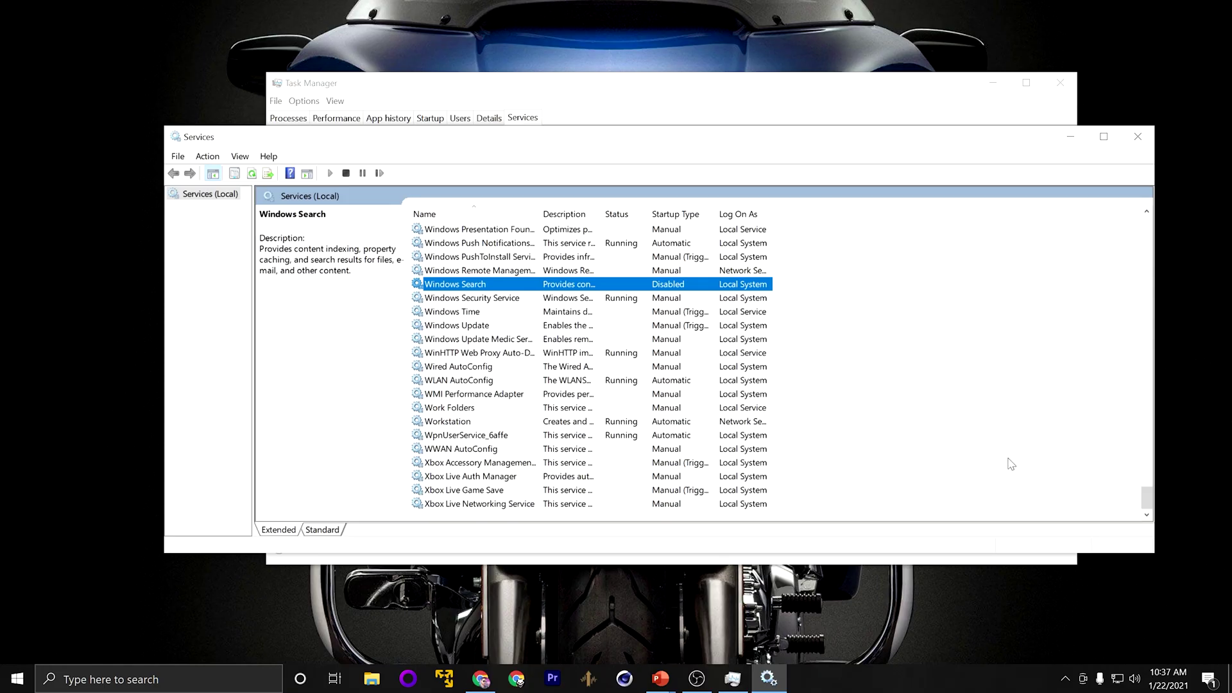
pyautogui.click(1138, 136)
pyautogui.click(1060, 83)
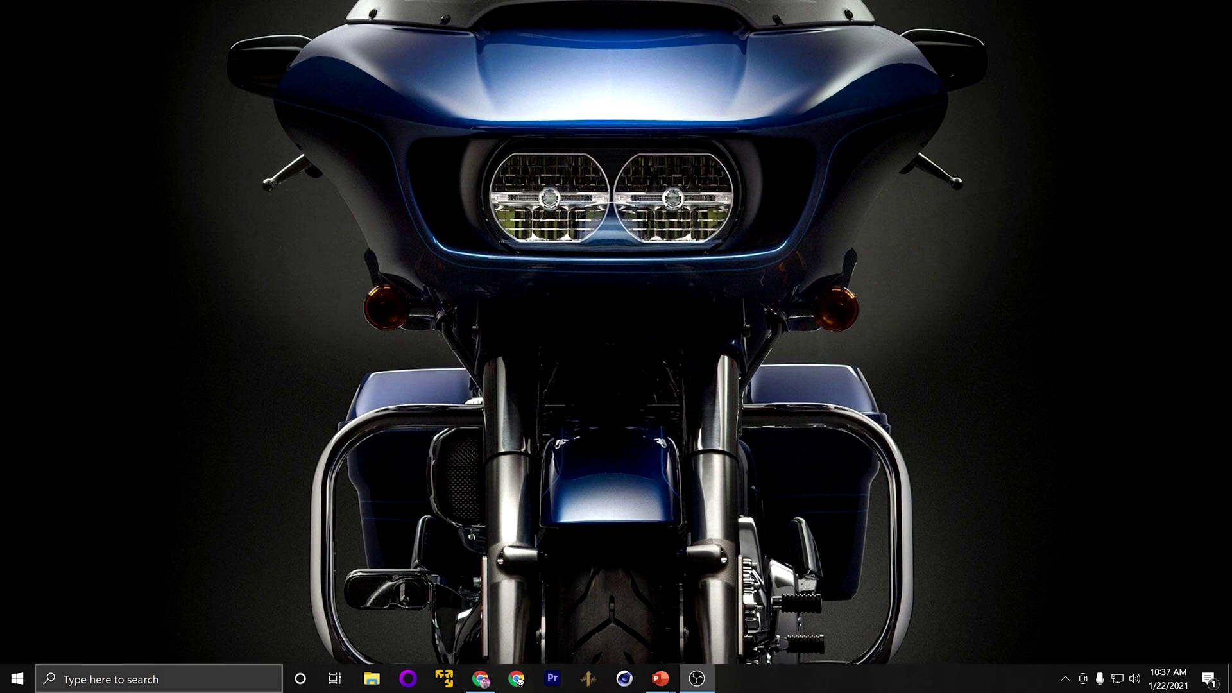
# Search 'power' and open the advanced power settings for the Balanced plan.
pyautogui.click(103, 674)
pyautogui.write('power')
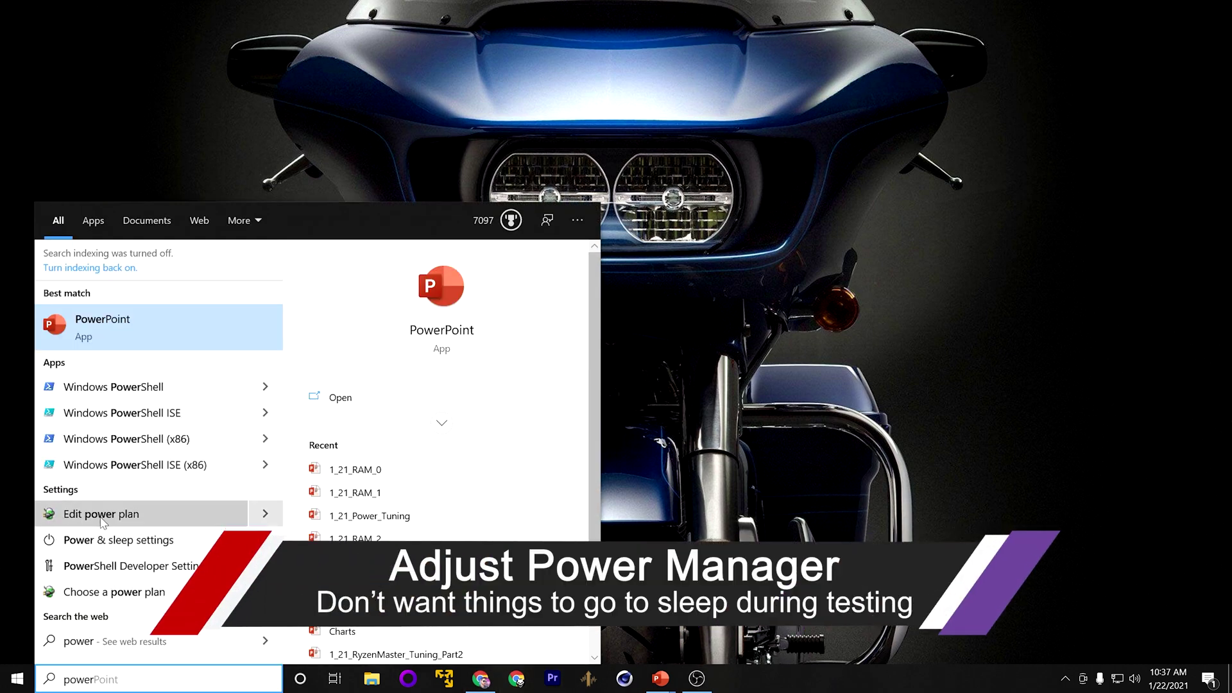
pyautogui.click(111, 526)
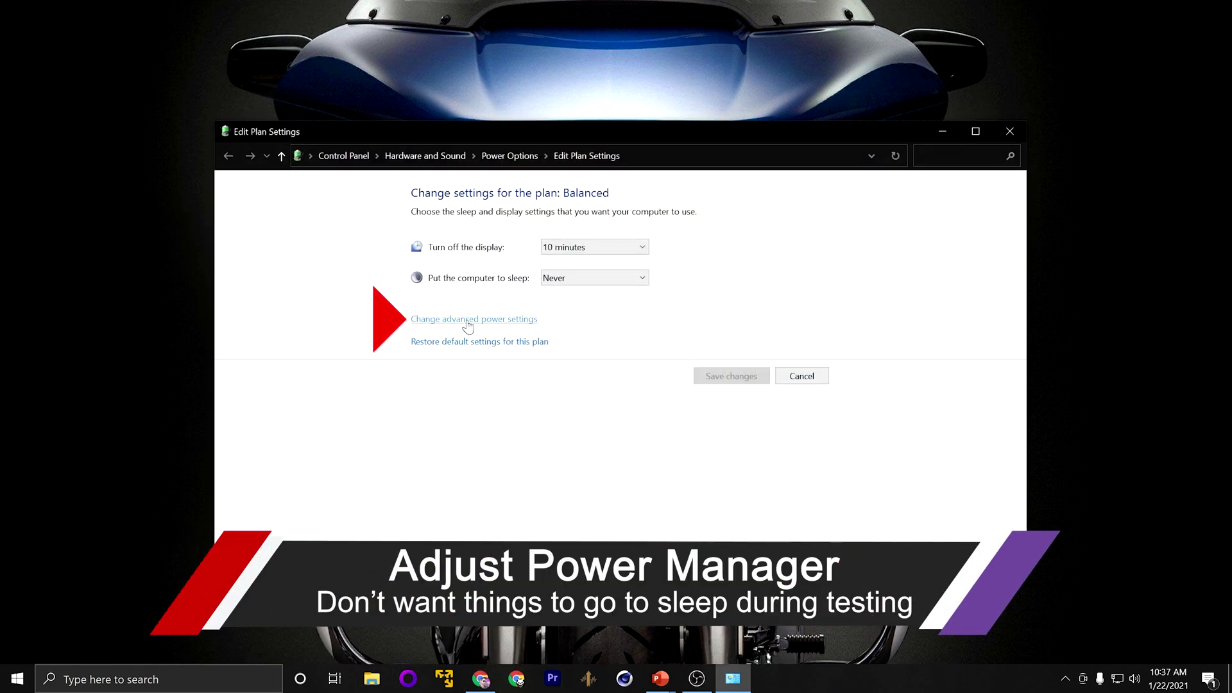
pyautogui.click(476, 319)
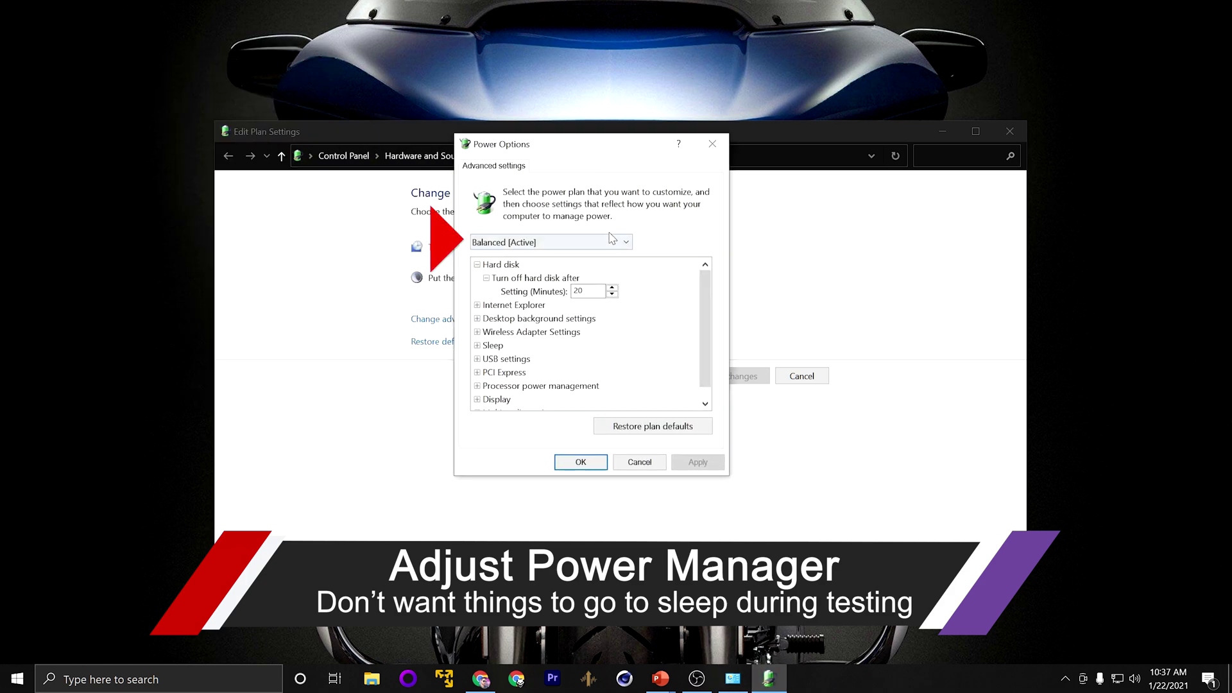
pyautogui.click(613, 241)
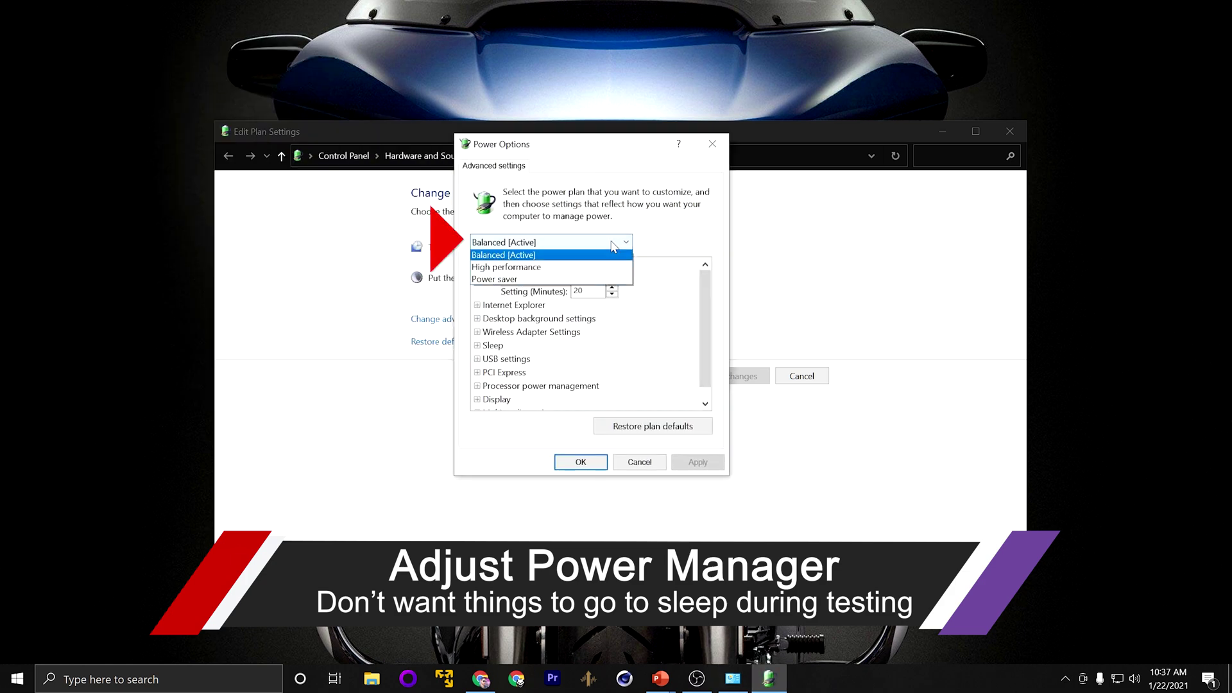
pyautogui.click(573, 263)
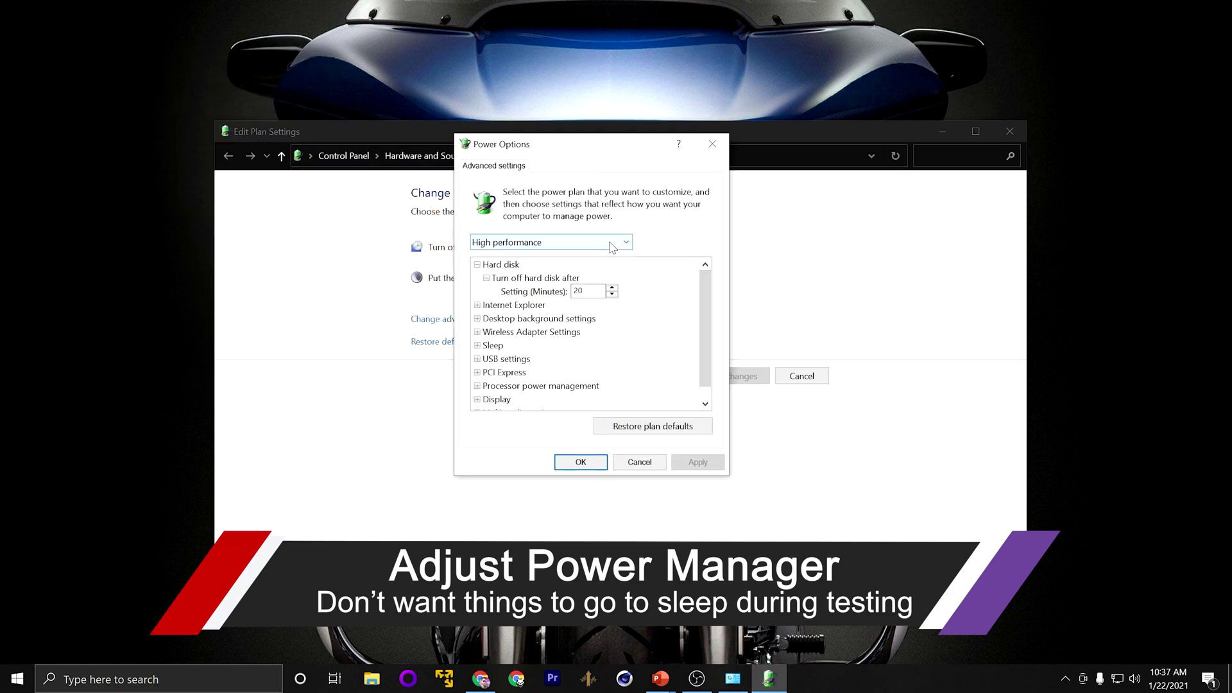
pyautogui.click(552, 242)
pyautogui.click(538, 260)
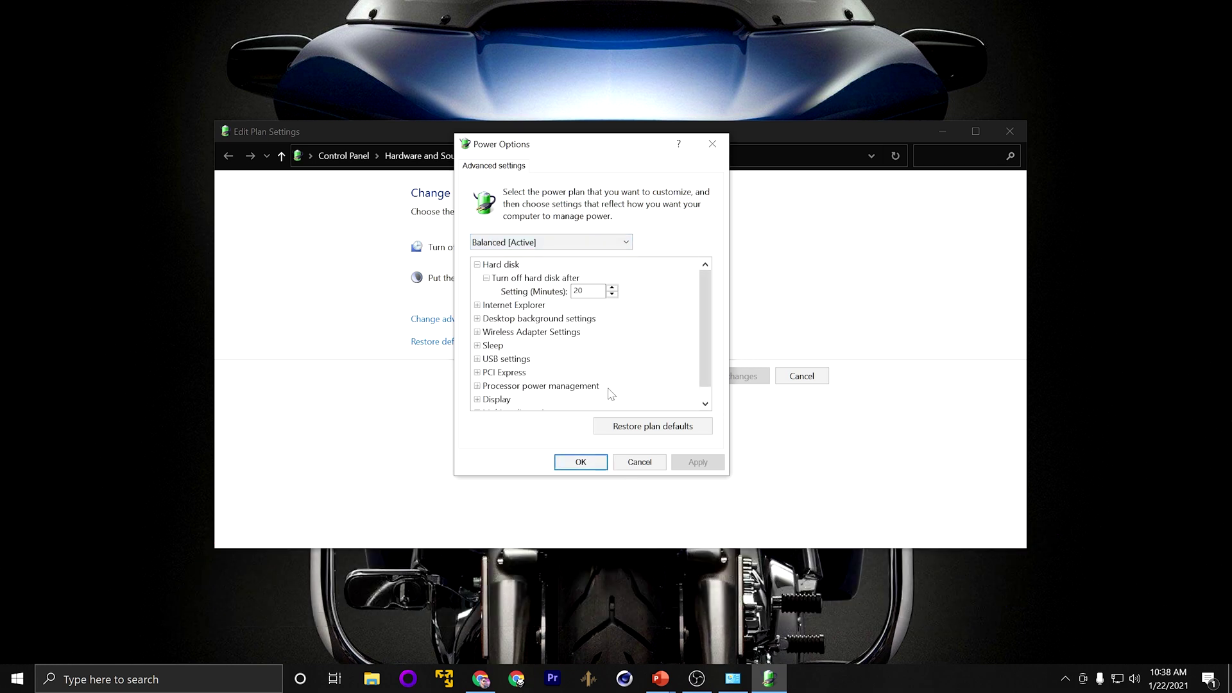
# Set PCI Express Link State Power Management to Off and apply the change.
pyautogui.doubleClick(589, 387)
pyautogui.doubleClick(563, 399)
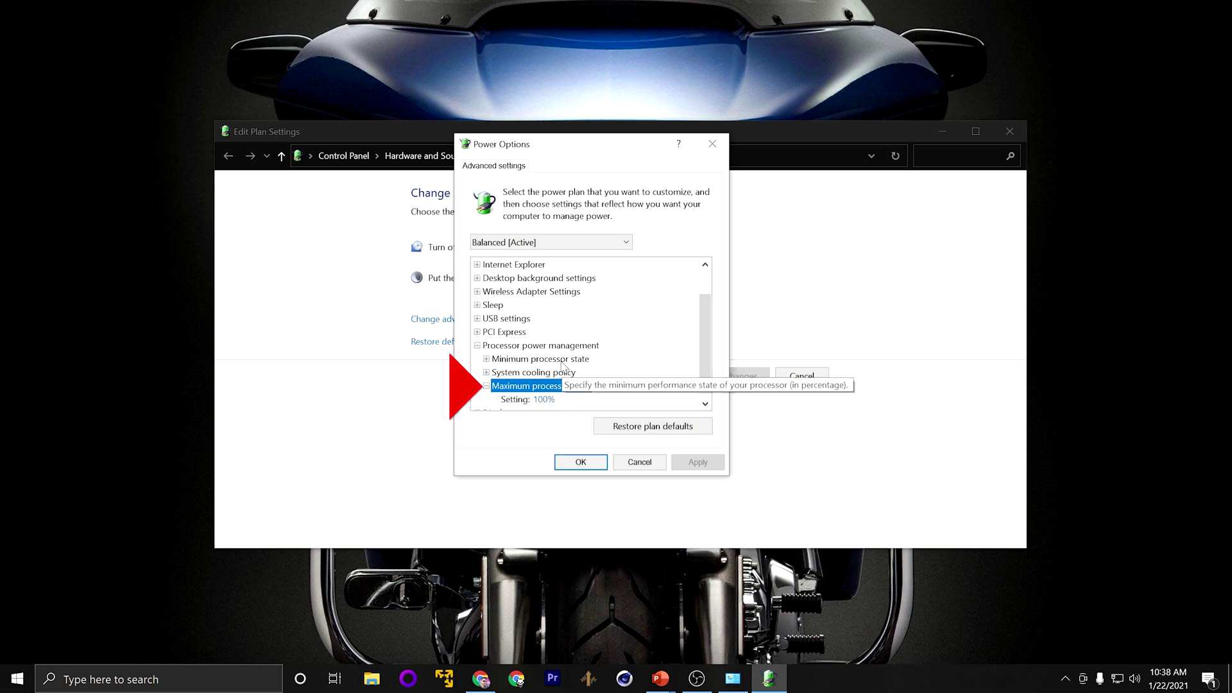
pyautogui.scroll(-1, 568, 385)
pyautogui.doubleClick(546, 345)
pyautogui.click(556, 360)
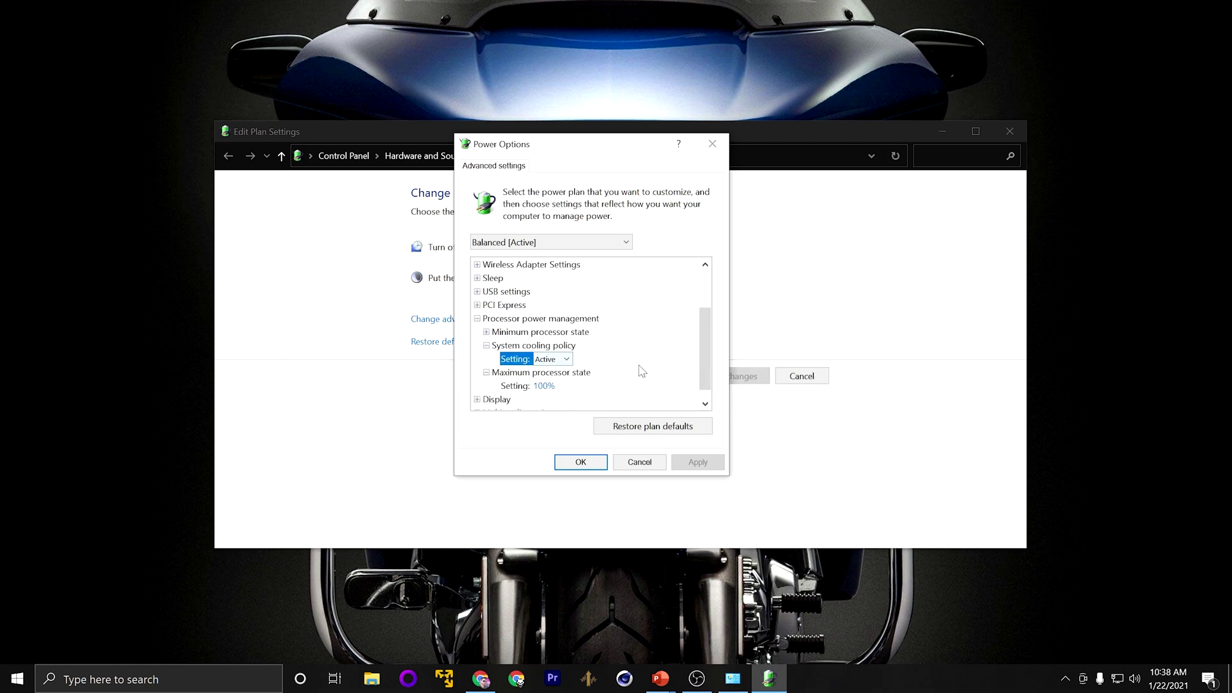
pyautogui.scroll(-1, 635, 367)
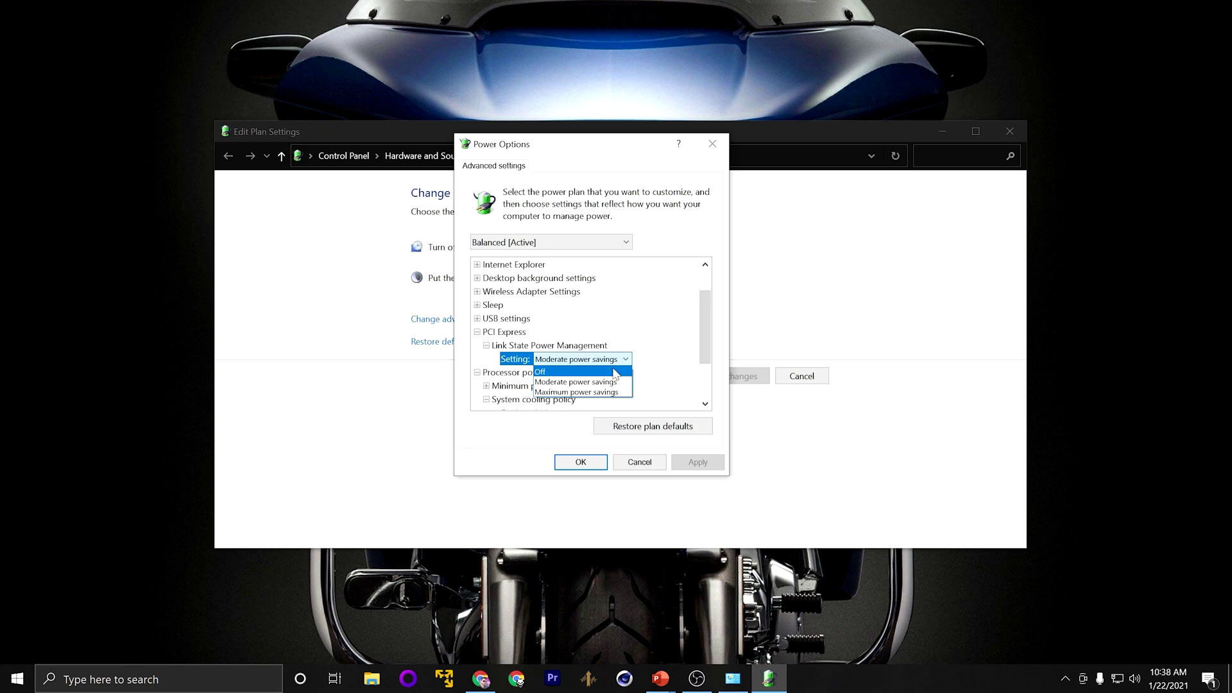
pyautogui.click(615, 371)
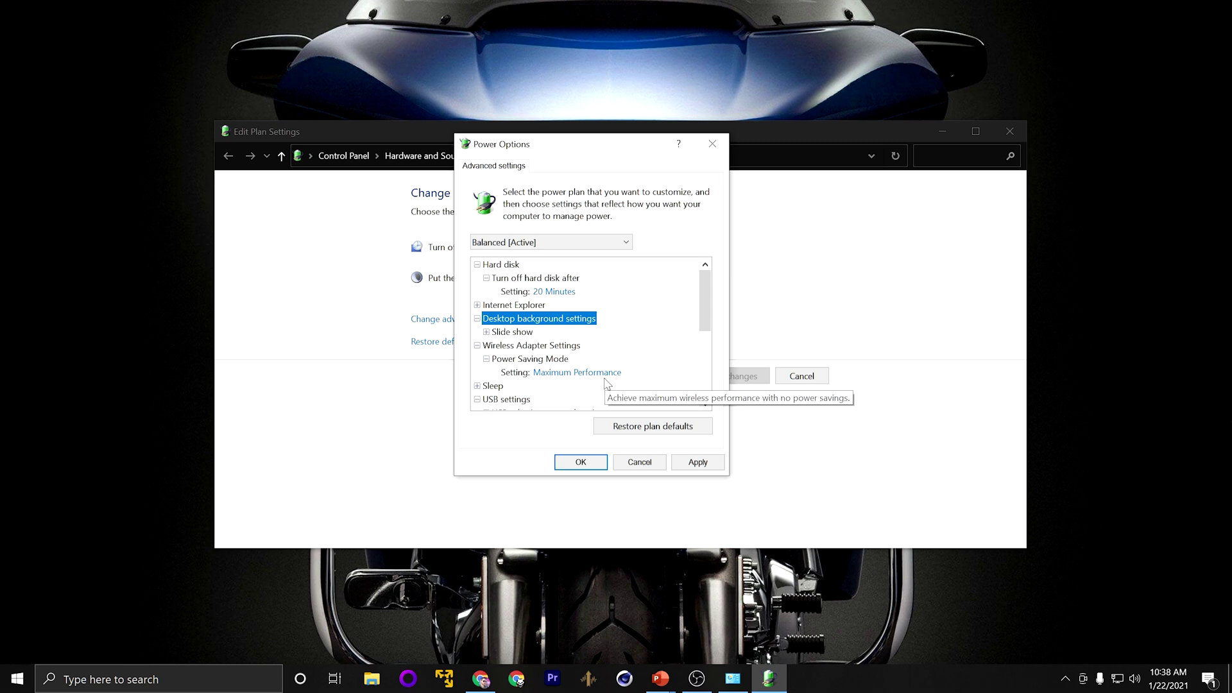
pyautogui.click(689, 466)
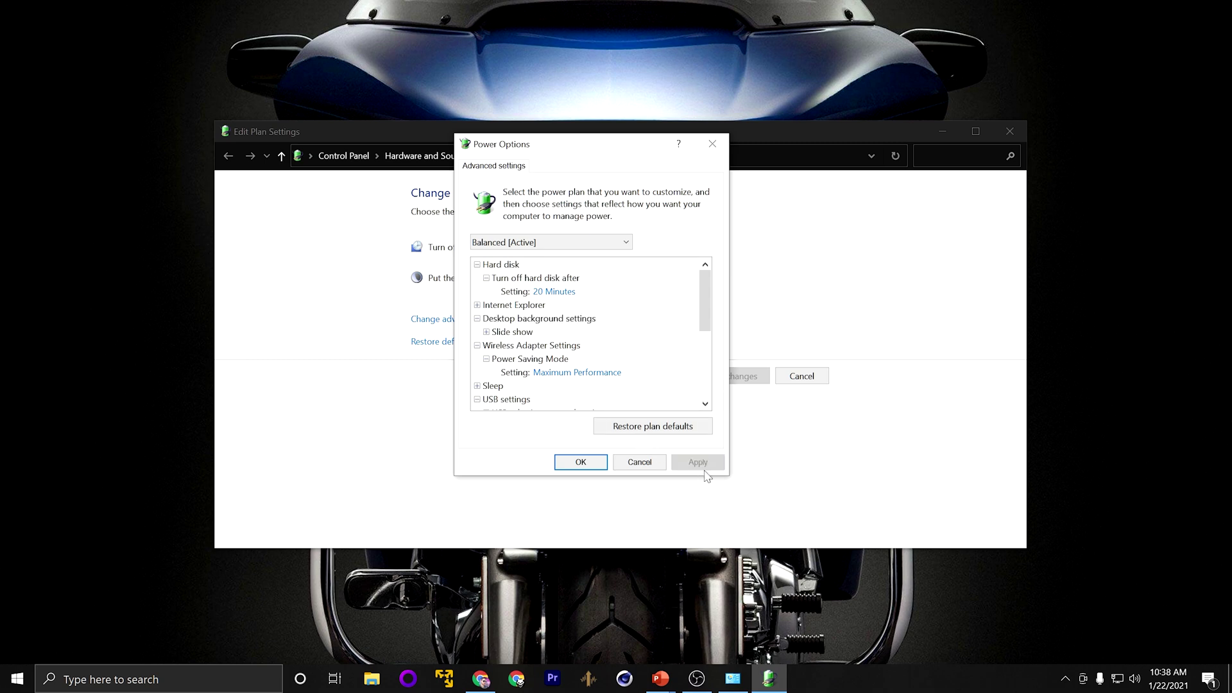
pyautogui.click(580, 462)
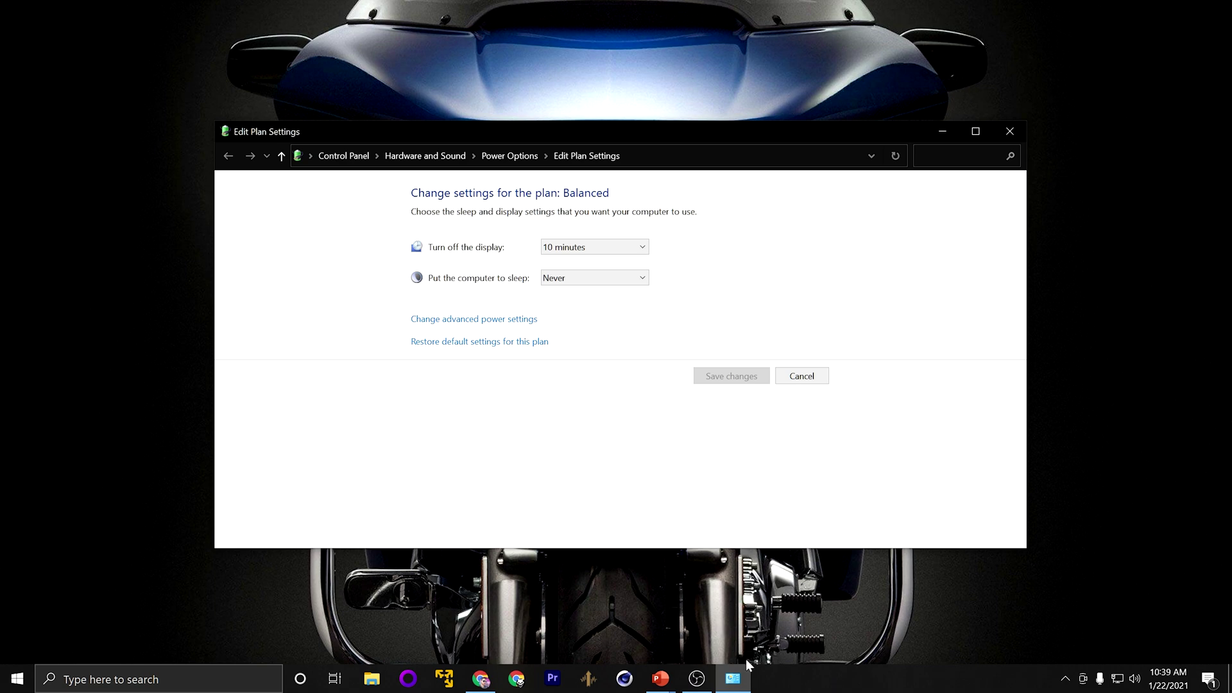
# Close the Edit Plan Settings window with Alt+F4.
pyautogui.hotkey('alt', 'F4')
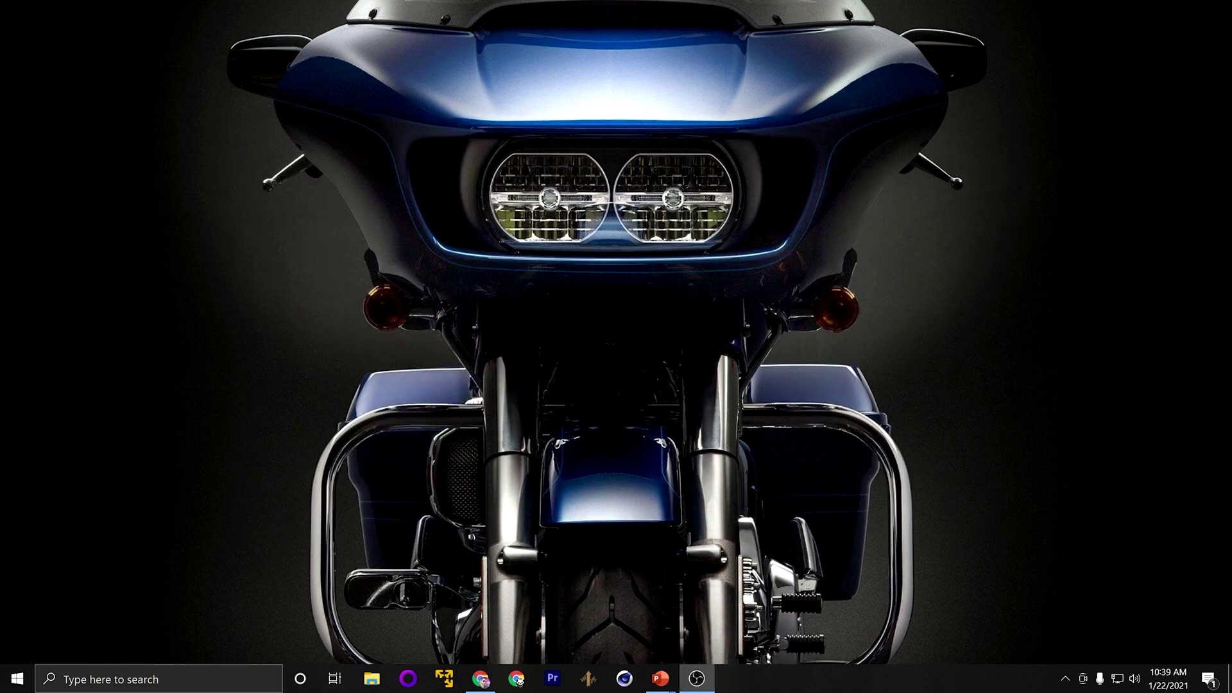